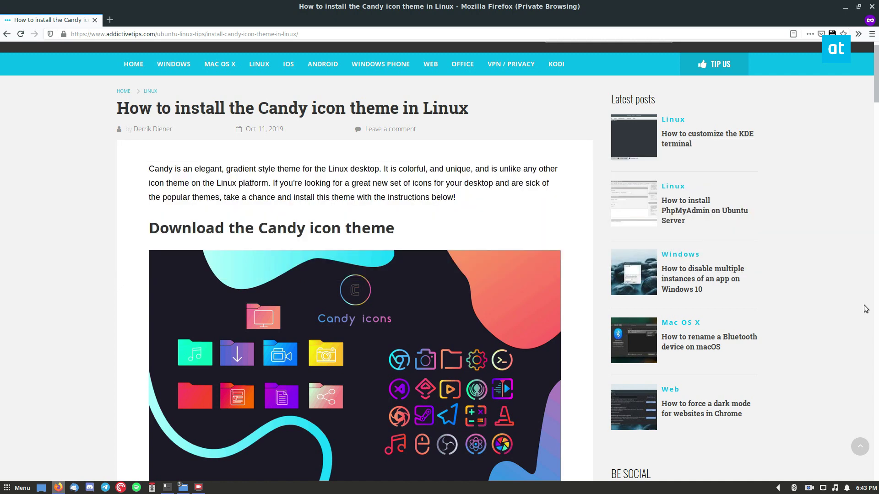
- Scroll the Candy icon article down to its download instructions
scroll(83, 322, "down", 3)
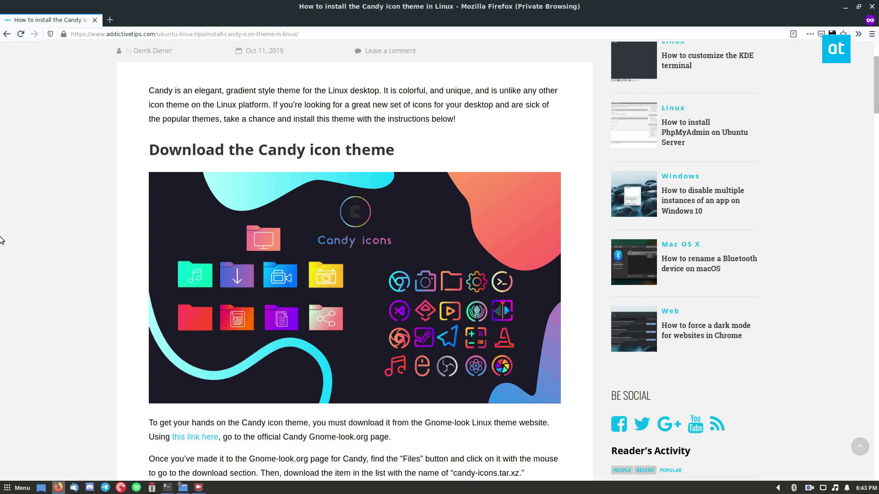
scroll(68, 213, "down", 2)
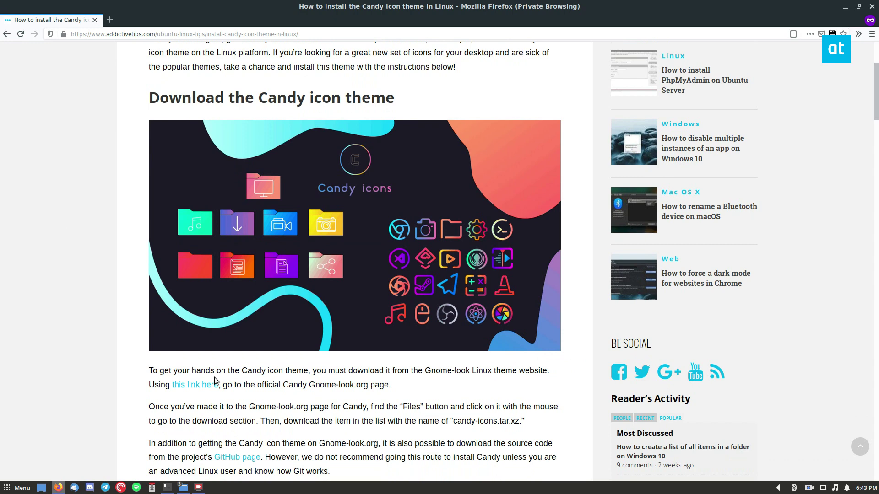
- Open the article's Gnome-look link in a new tab and switch to it
right_click(193, 389)
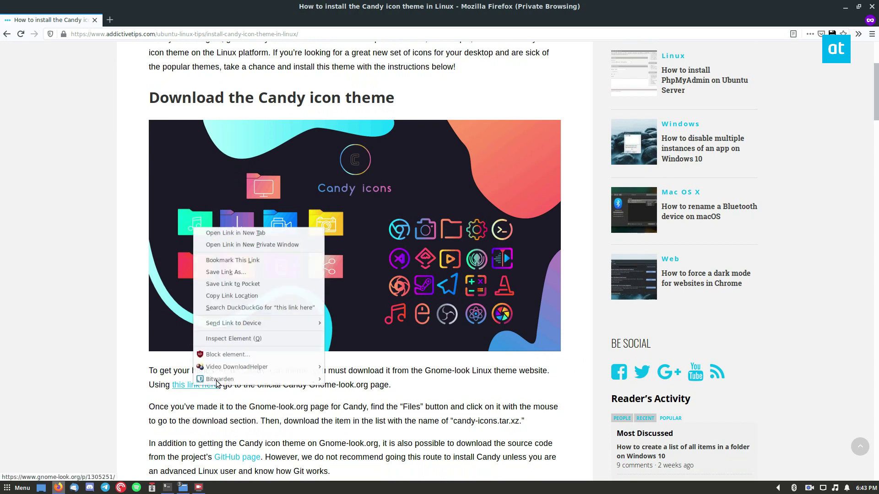
left_click(220, 234)
scroll(114, 275, "down", 5)
left_click(142, 20)
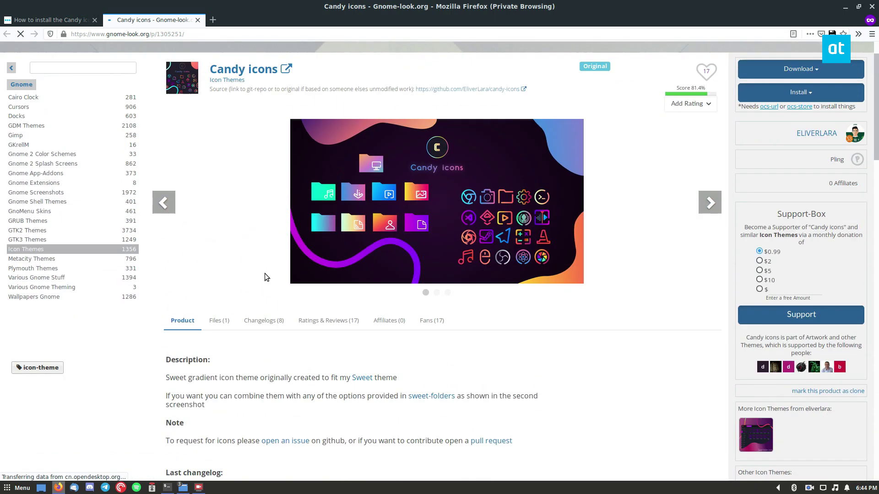
- Download candy-icons.tar.gz (2.91 MB) from the Candy icons files list
scroll(265, 277, "down", 1)
left_click(219, 288)
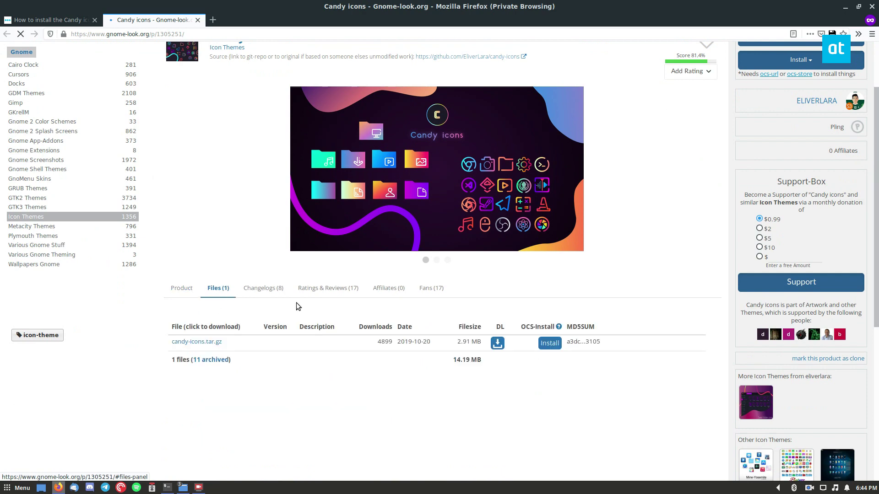
scroll(448, 362, "down", 1)
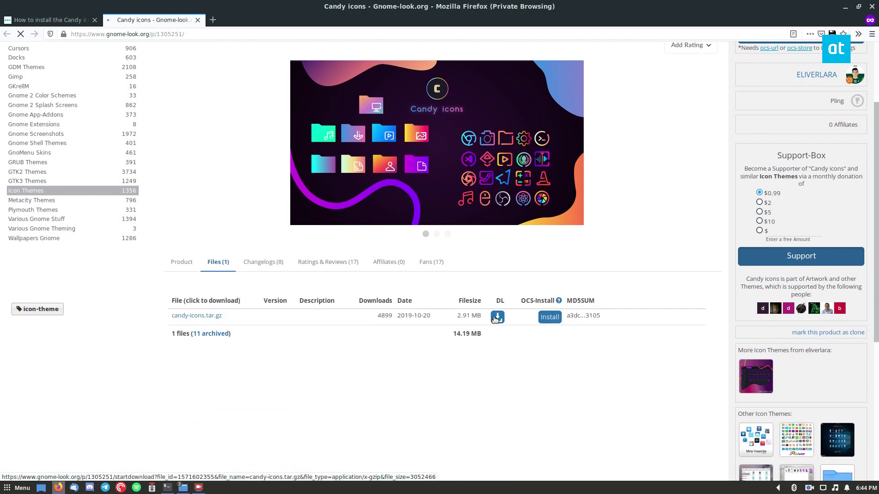
left_click(498, 317)
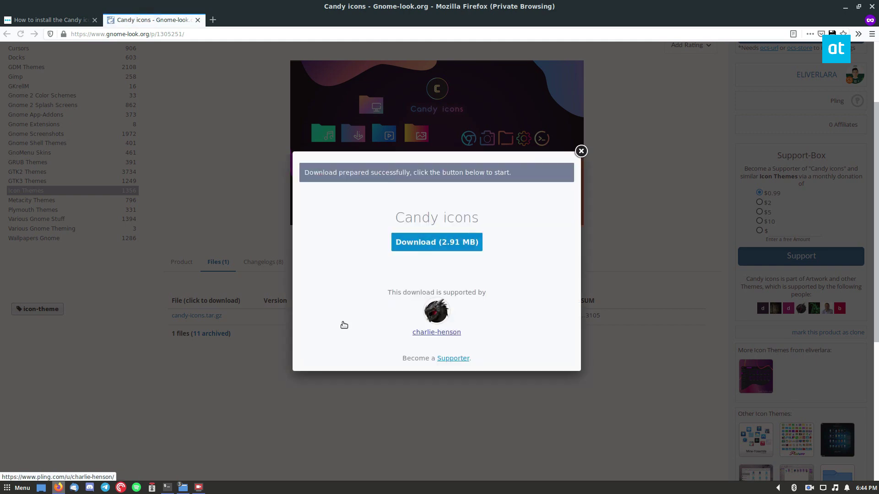
left_click(414, 249)
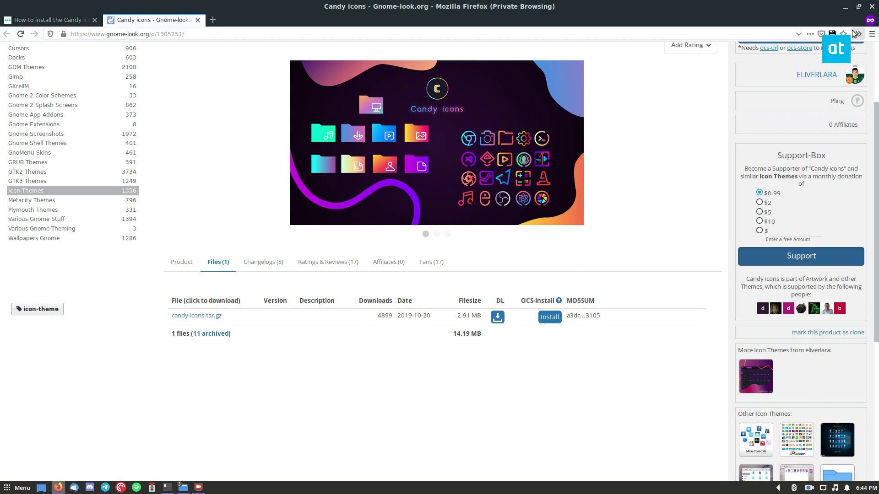
- Check the finished download in Firefox's downloads list, then minimize Firefox
left_click(858, 34)
left_click(787, 61)
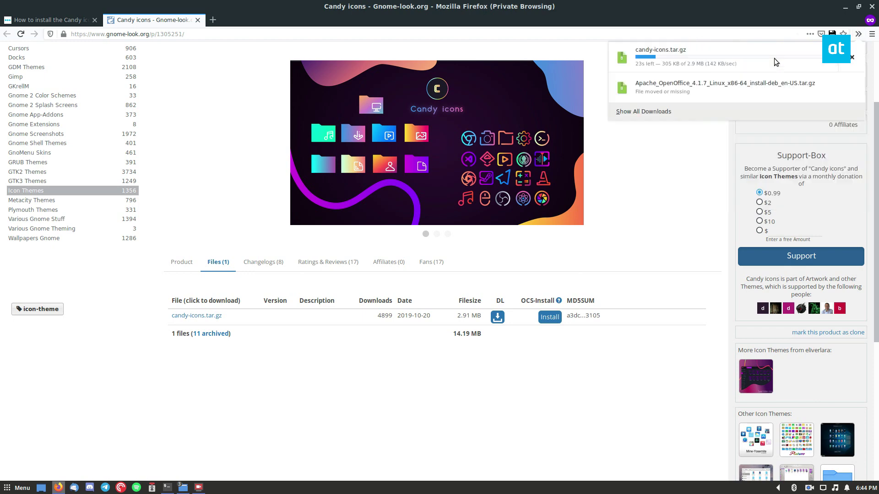
left_click(845, 14)
left_click(845, 7)
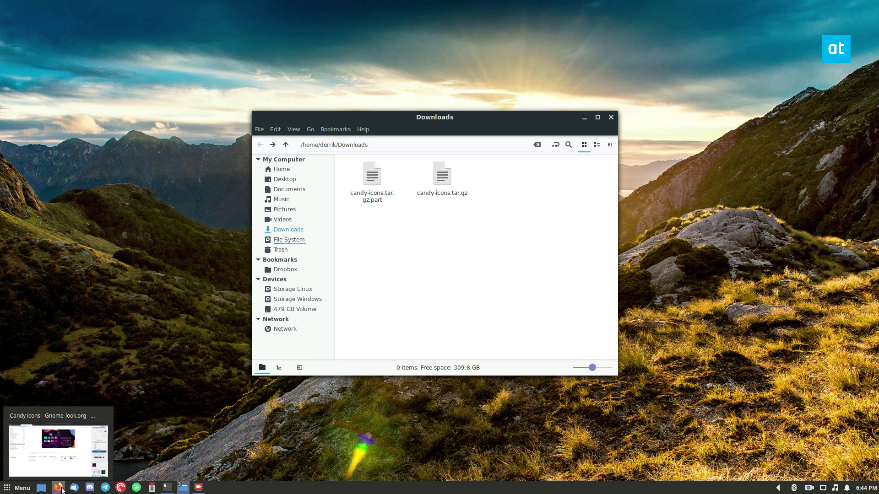
- Return to the article's extraction section and check the candy-icons.tar.gz download's progress
left_click(65, 476)
left_click(72, 15)
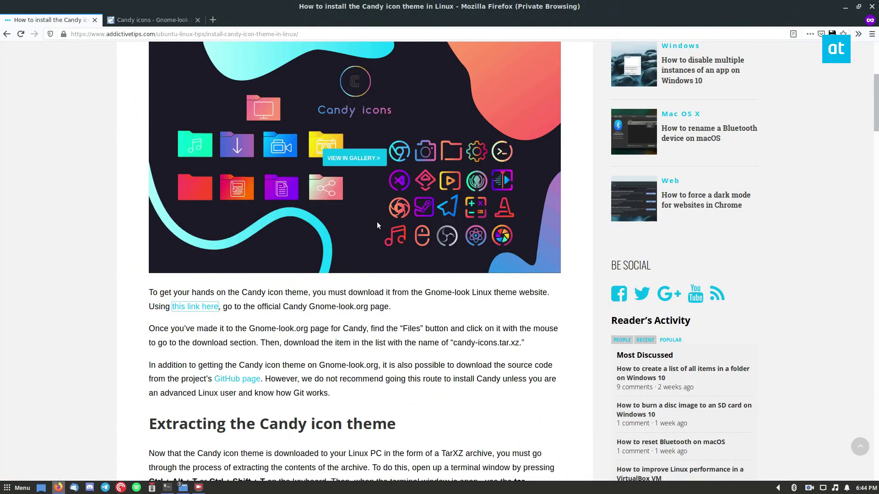
scroll(377, 221, "down", 10)
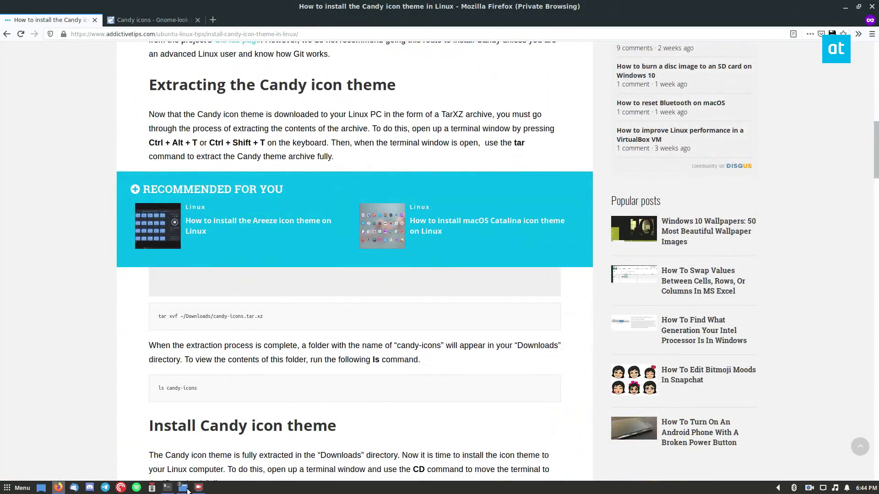
left_click(858, 34)
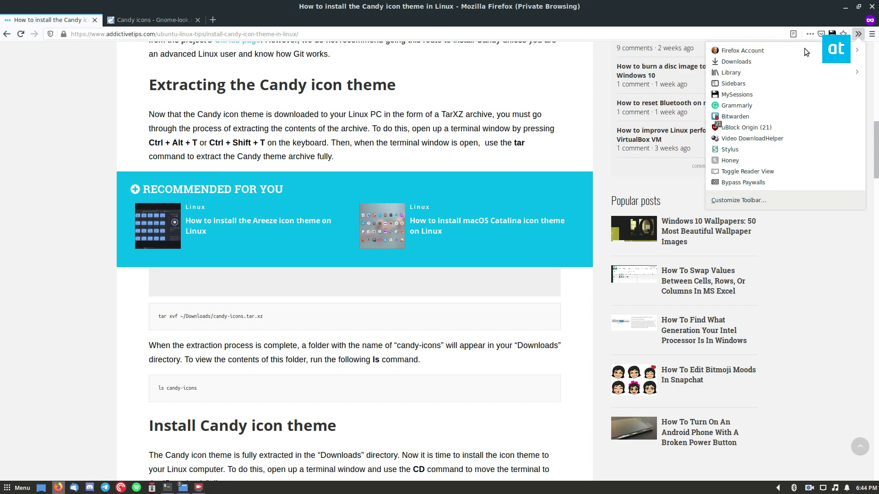
left_click(779, 60)
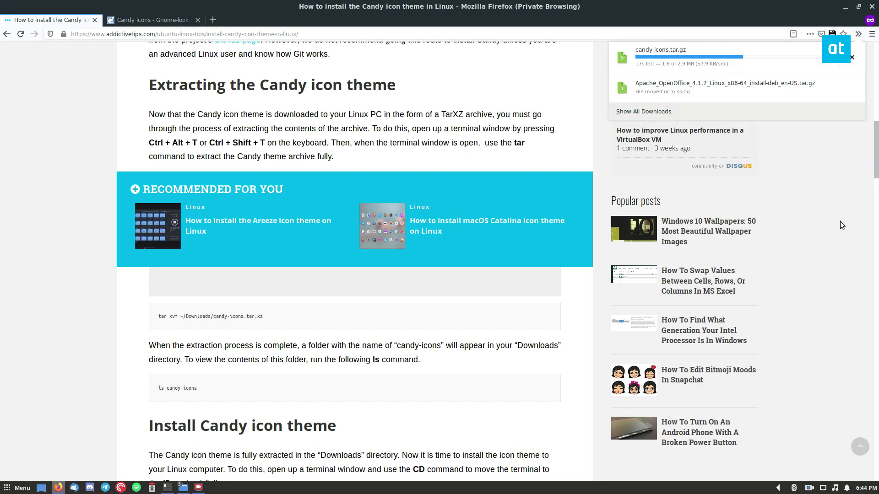
left_click(840, 225)
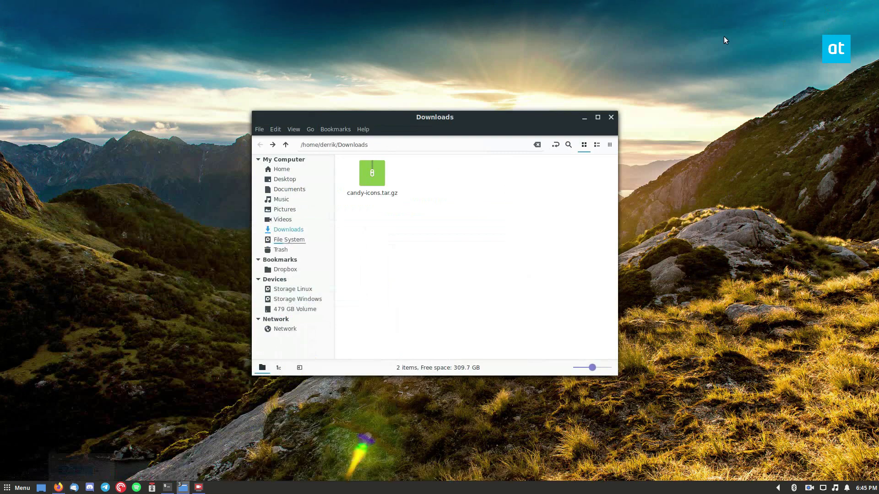
- Open a terminal in the Downloads folder from the file manager
right_click(424, 222)
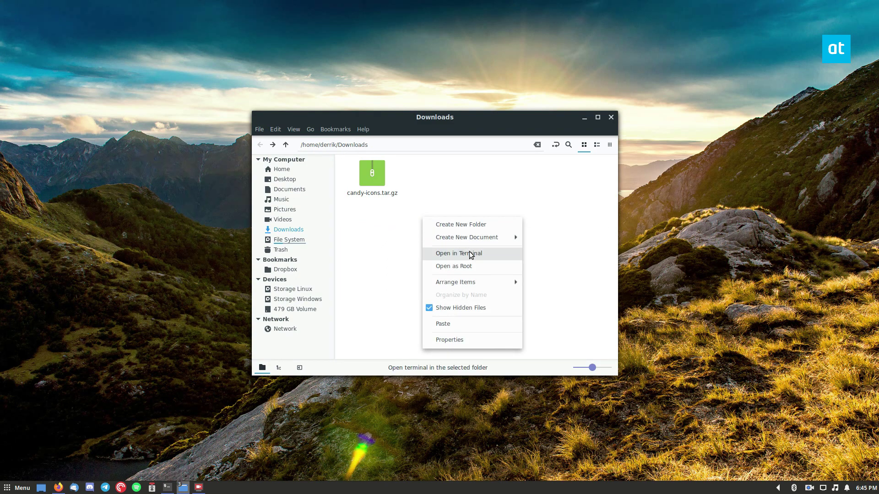
left_click(481, 254)
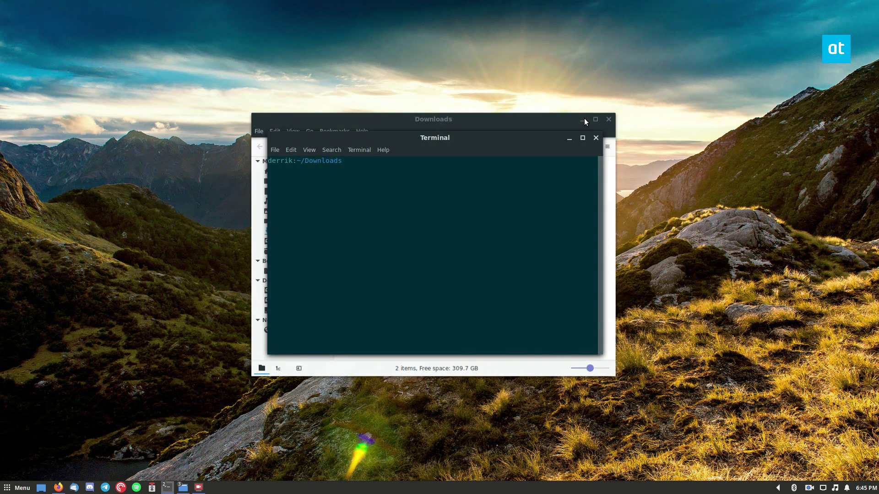
left_click(583, 118)
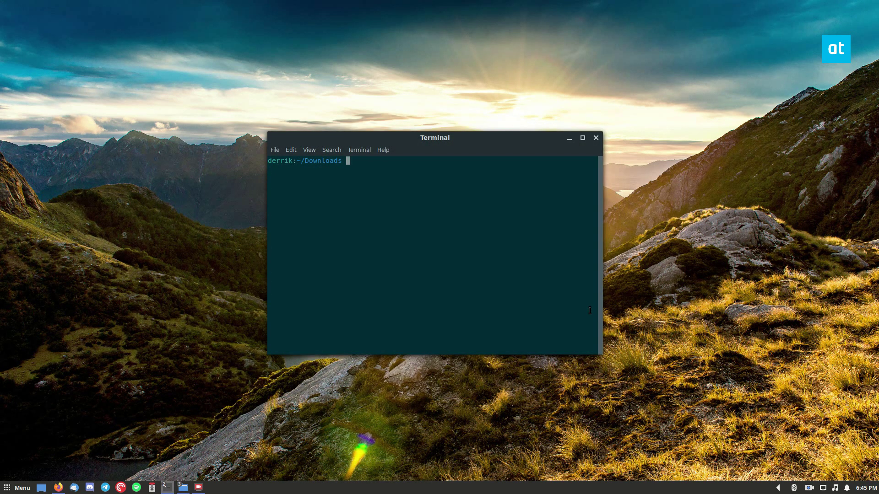
- Extract candy-icons.tar.gz with tar xvf, list Downloads with ls, and return to the guide
type("tar xvf c")
key("Tab")
key("Return")
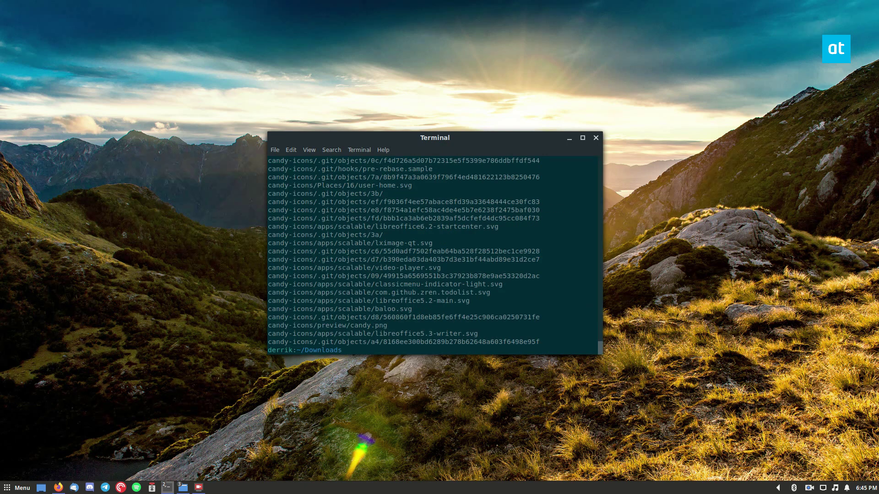
type("ls")
key("Return")
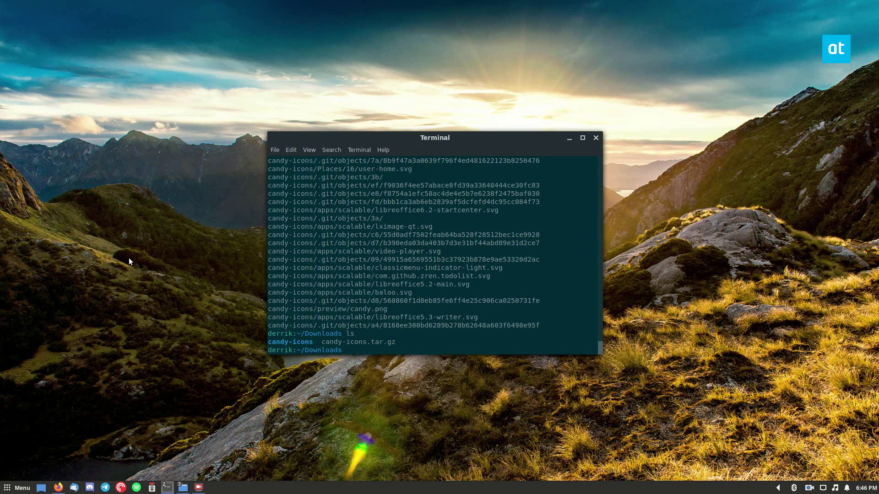
left_click(58, 487)
- Scroll the guide to the 'Set up for single-user' section
scroll(94, 302, "down", 6)
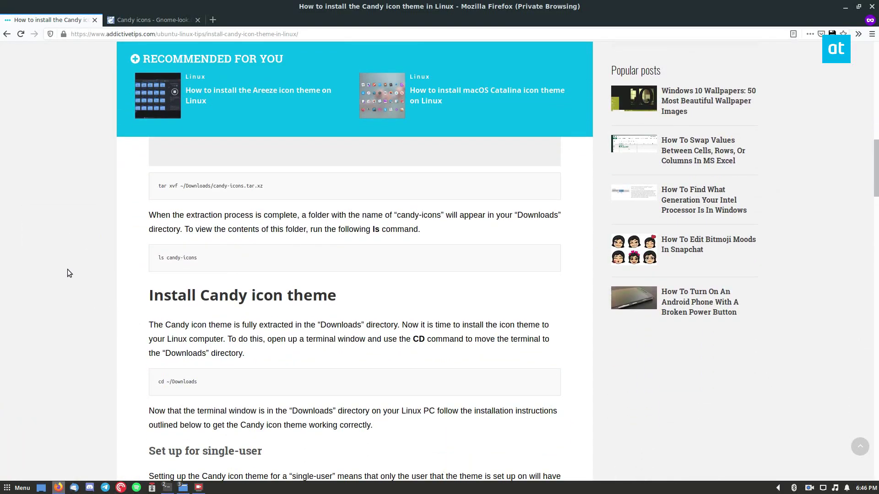
scroll(94, 259, "down", 5)
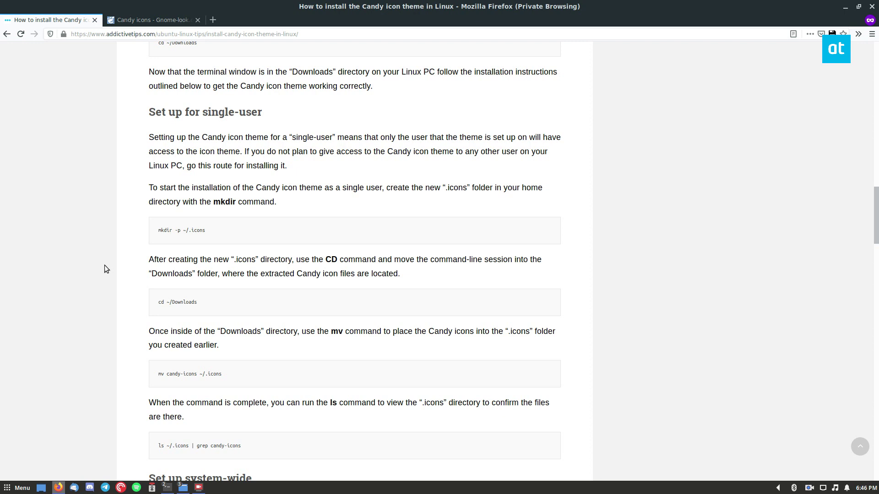
scroll(139, 191, "down", 5)
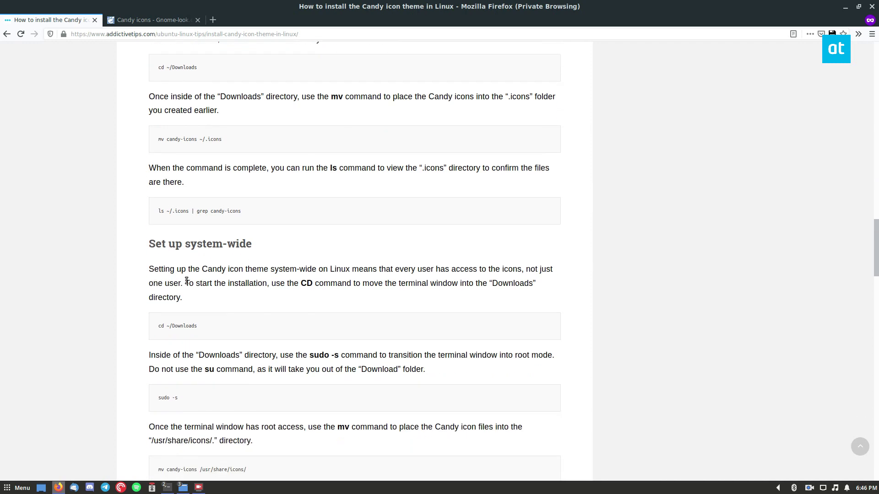
scroll(140, 210, "up", 6)
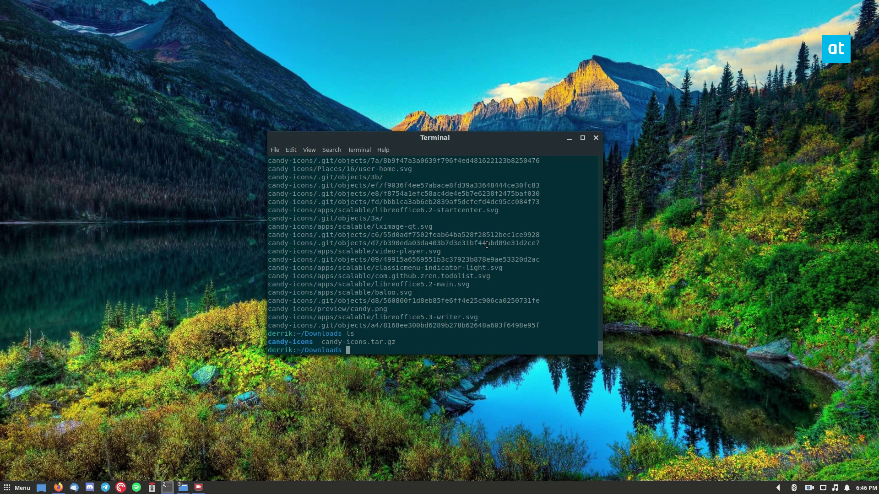
- Run mkdir -p ~/.icons and mv candy-icons ~/.icons/, then grep the listing for candy
type("mkdir -p ~/.icons")
key("Return")
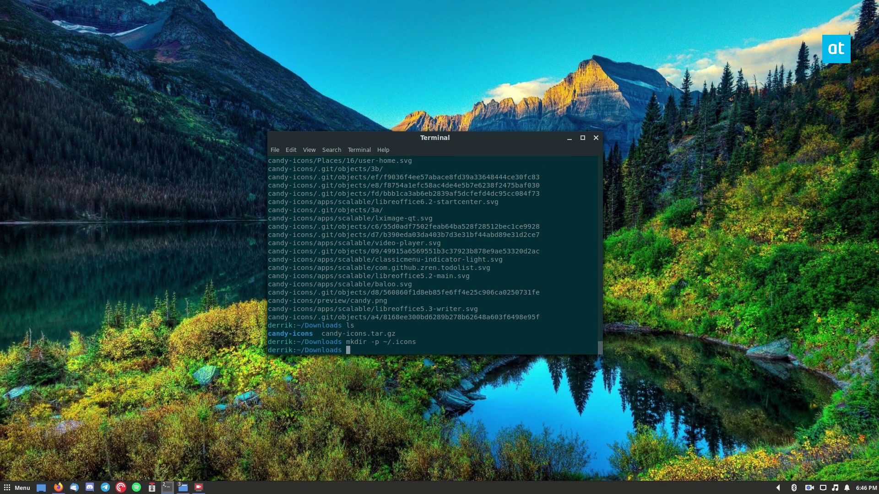
type("mv candy-icons ~/.icons/")
key("Return")
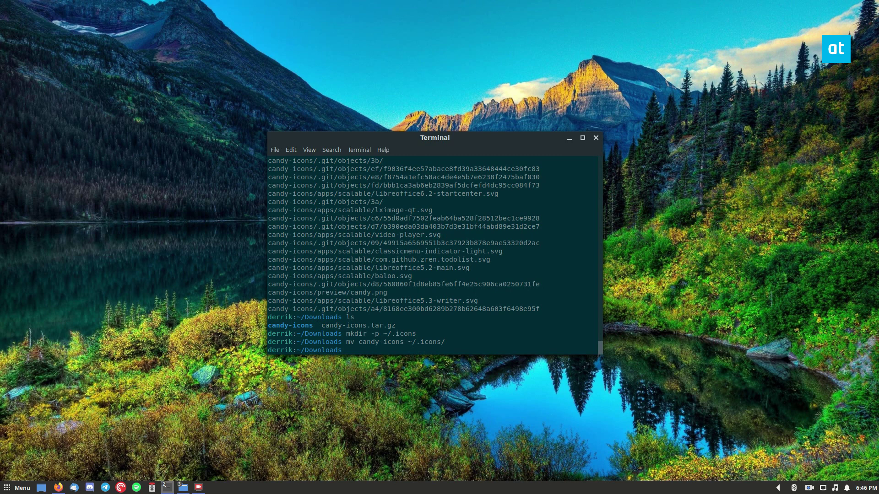
type("ls ~/.,")
type("cons/ | grep candy")
key("Return")
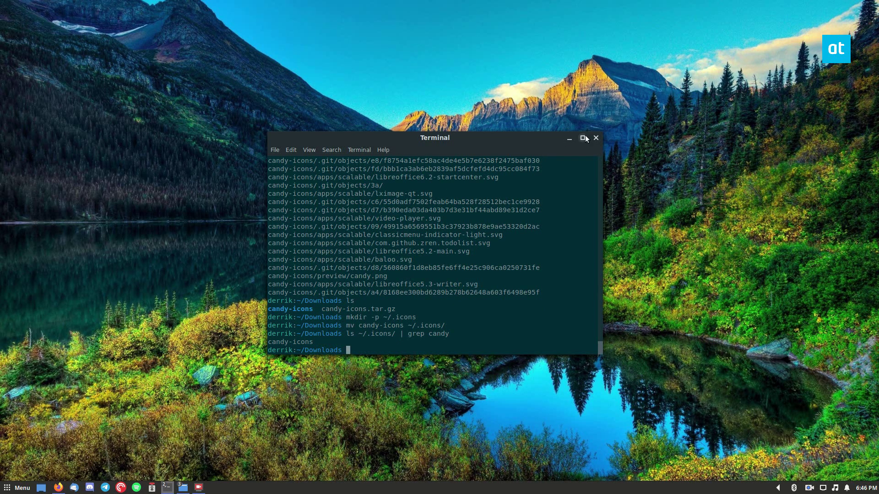
left_click(569, 138)
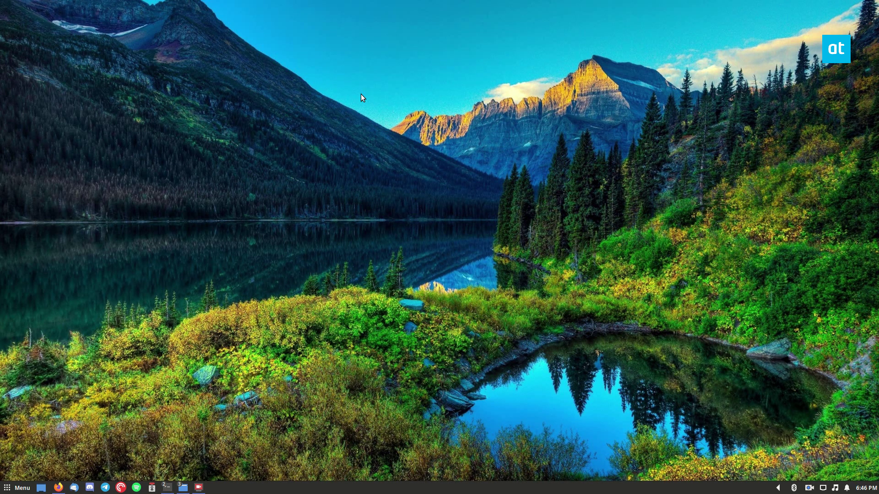
- Open Cinnamon's Themes settings from the panel's right-click menu
right_click(267, 492)
left_click(358, 268)
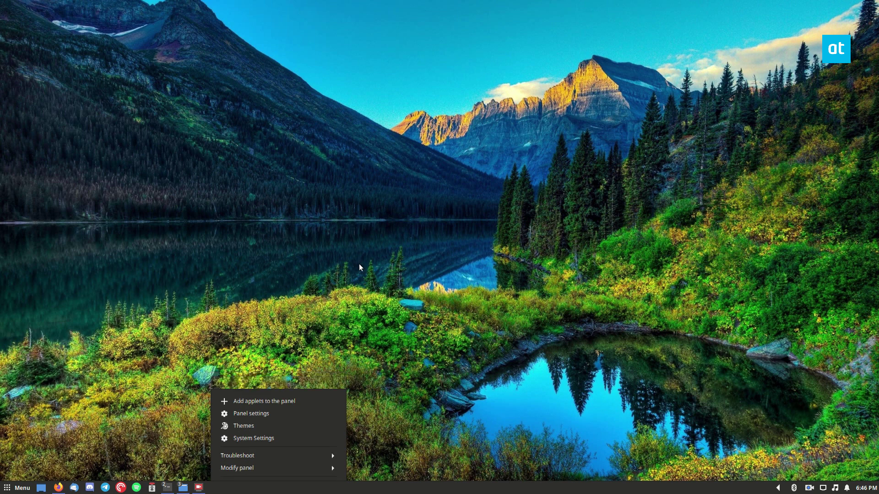
right_click(285, 492)
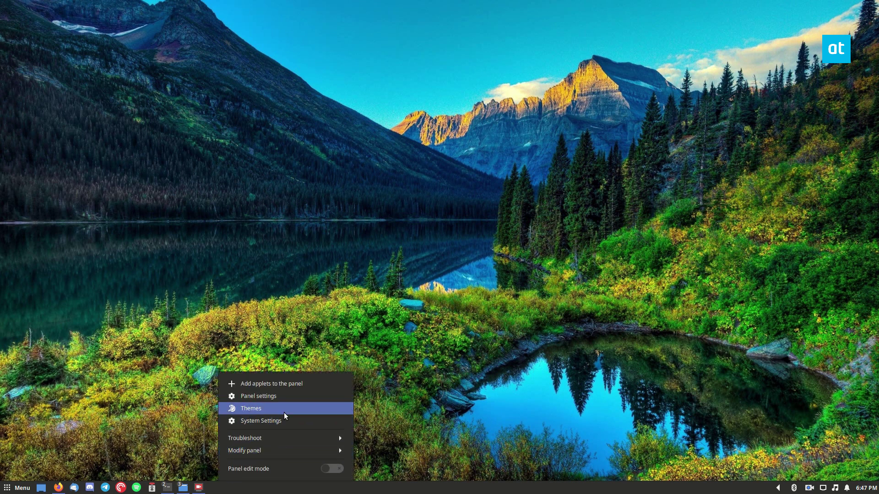
left_click(259, 408)
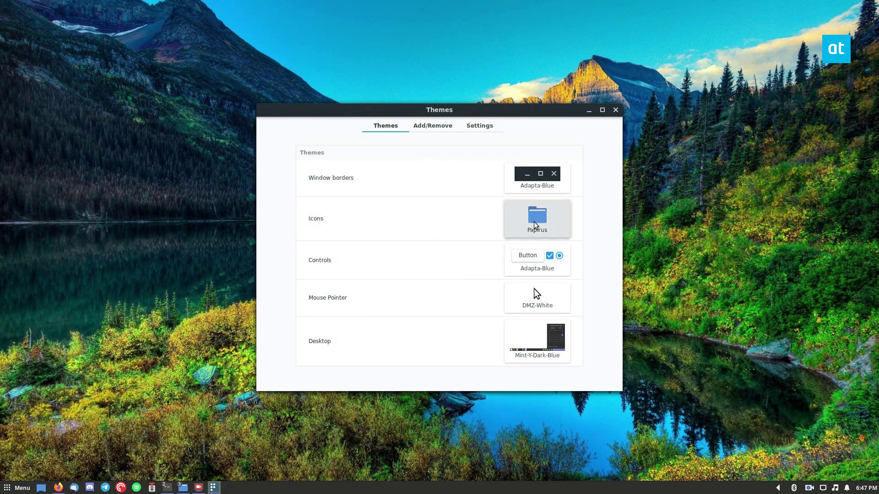
- Choose candy-icons as the Icons theme, then preview the new icons in the application menu
left_click(533, 222)
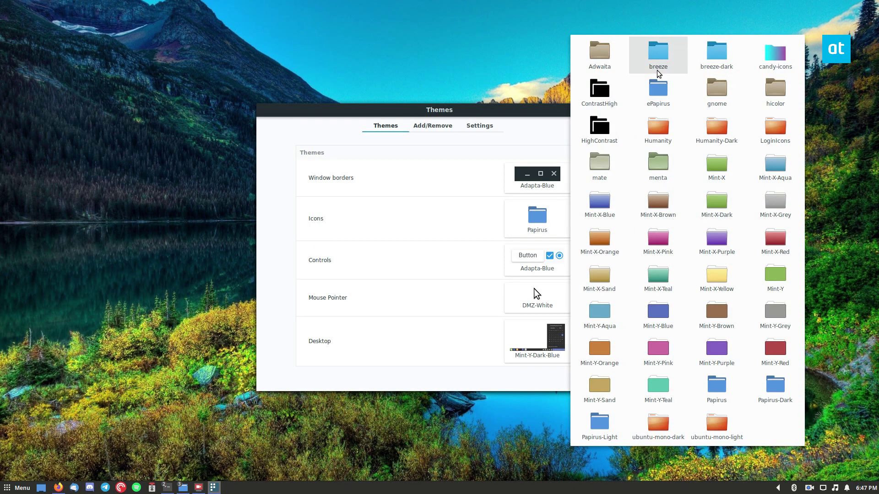
left_click(770, 57)
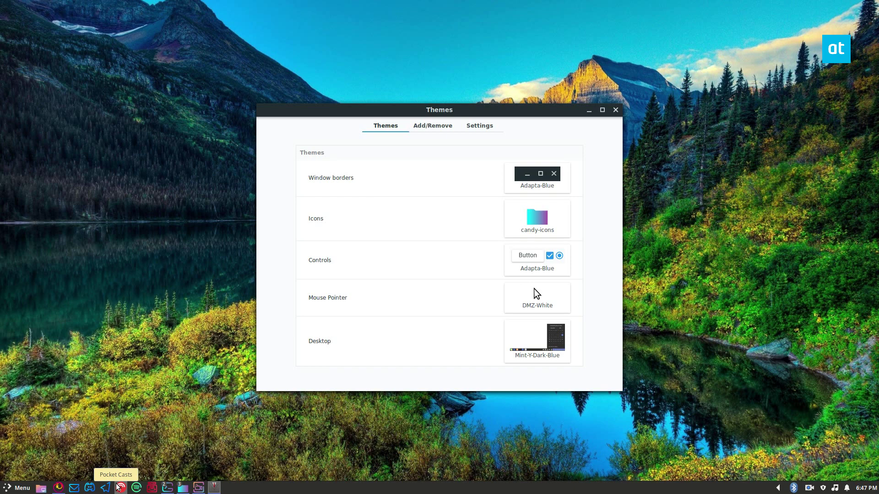
left_click(18, 487)
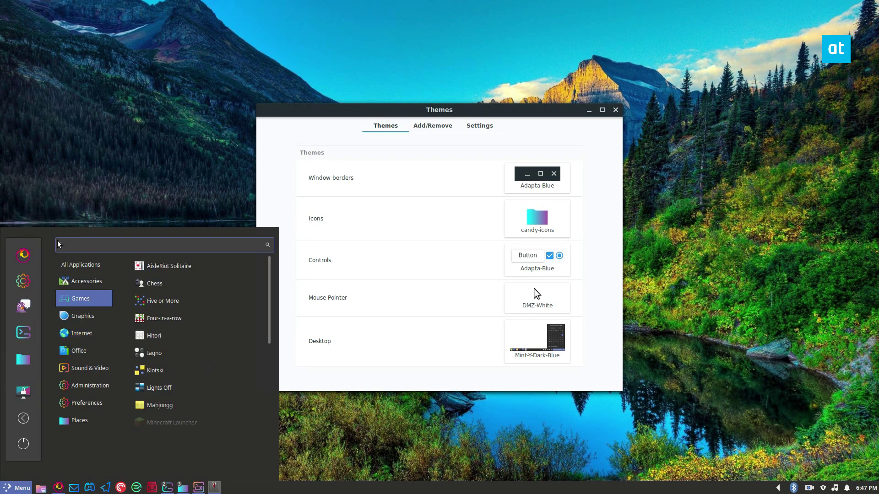
left_click(83, 136)
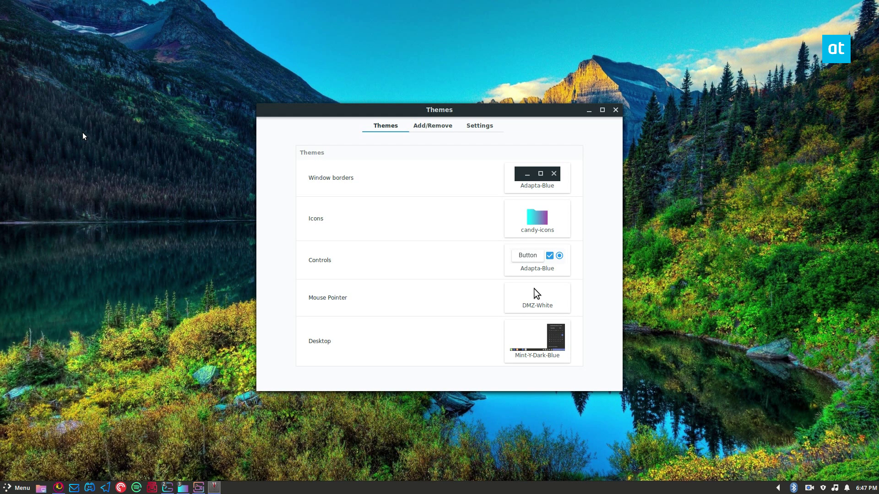